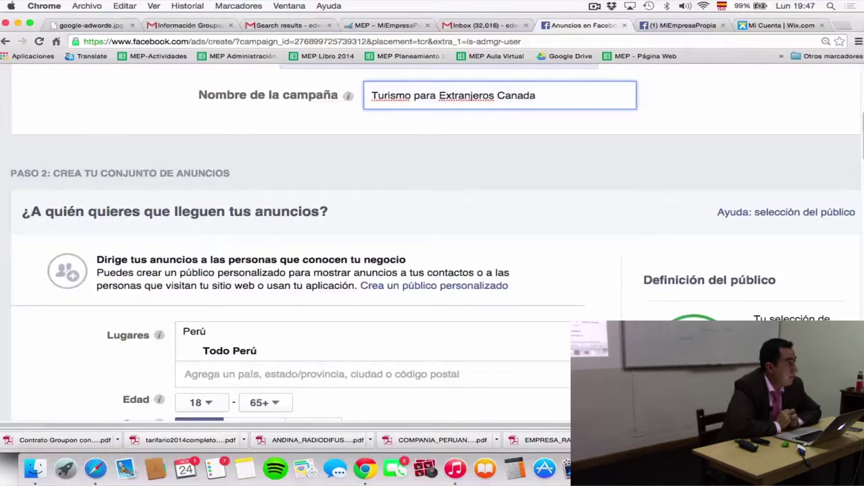
Add the country Canadá to the target locations of the ad set.
{"action": "scroll", "coordinate": [244, 287], "scroll_direction": "down", "scroll_amount": 1}
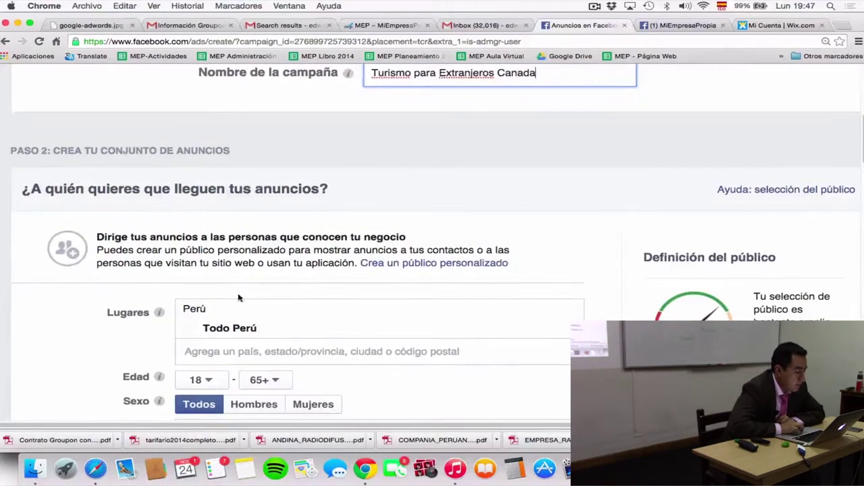
{"action": "left_click", "coordinate": [220, 354]}
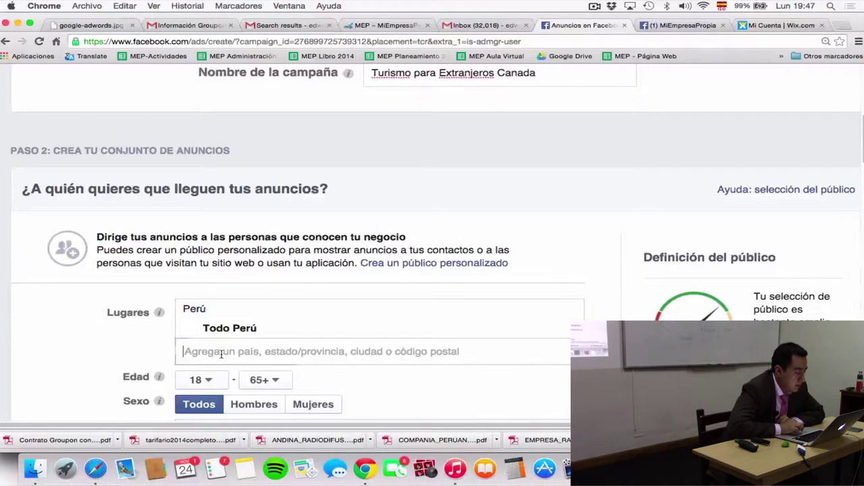
{"action": "type", "text": "Canada"}
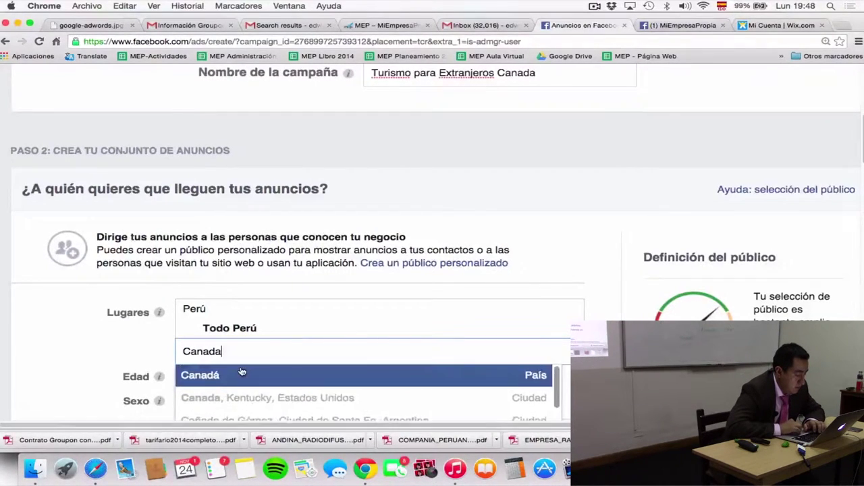
{"action": "left_click", "coordinate": [213, 378]}
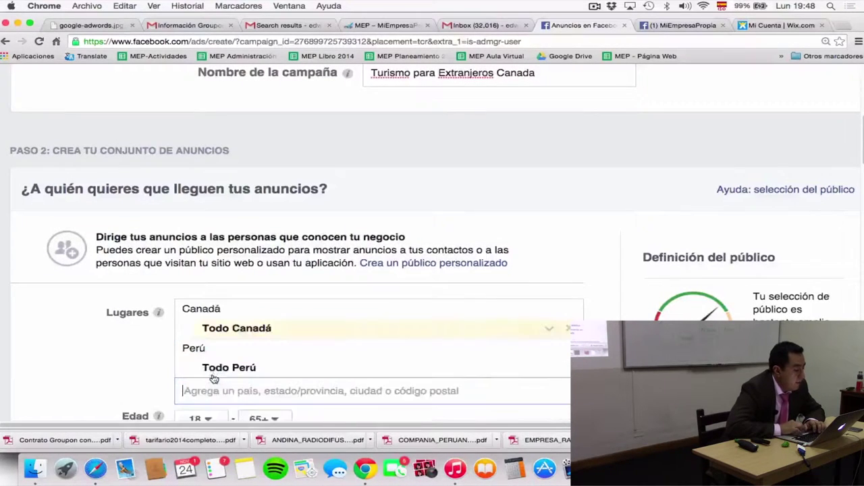
Look up "New york" among the available target locations and dismiss the suggestions.
{"action": "scroll", "coordinate": [229, 358], "scroll_direction": "down", "scroll_amount": 1}
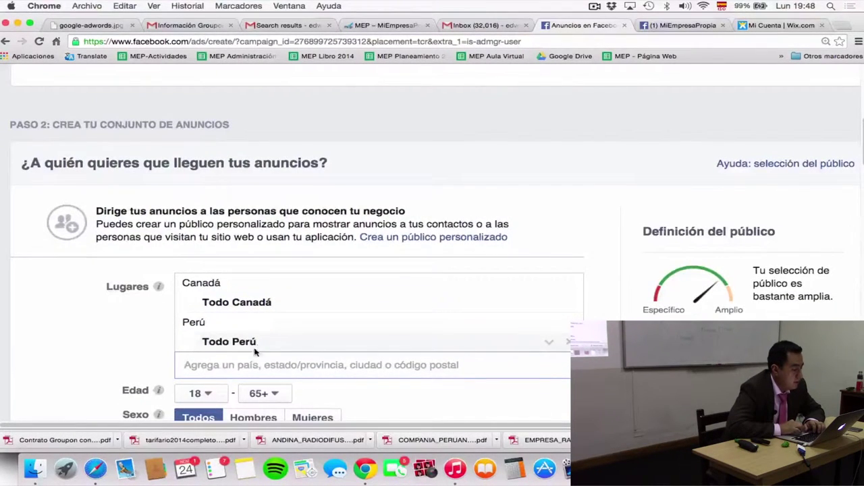
{"action": "scroll", "coordinate": [249, 360], "scroll_direction": "down", "scroll_amount": 1}
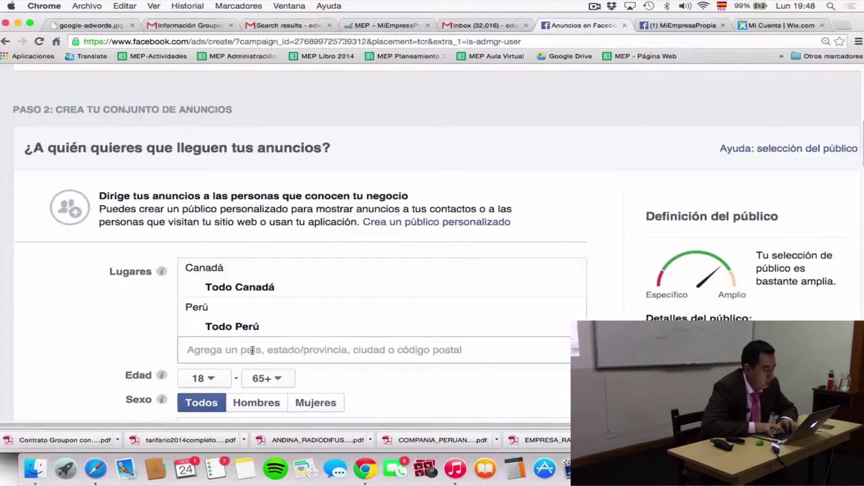
{"action": "type", "text": "New york"}
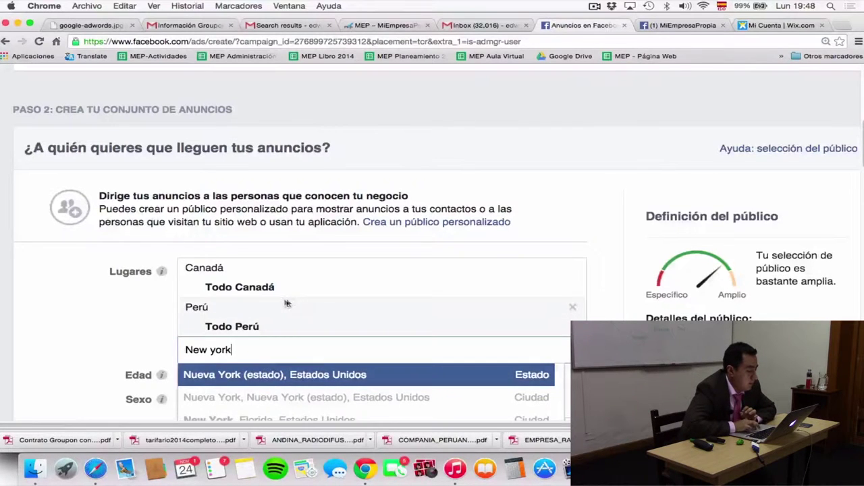
{"action": "left_click", "coordinate": [157, 322]}
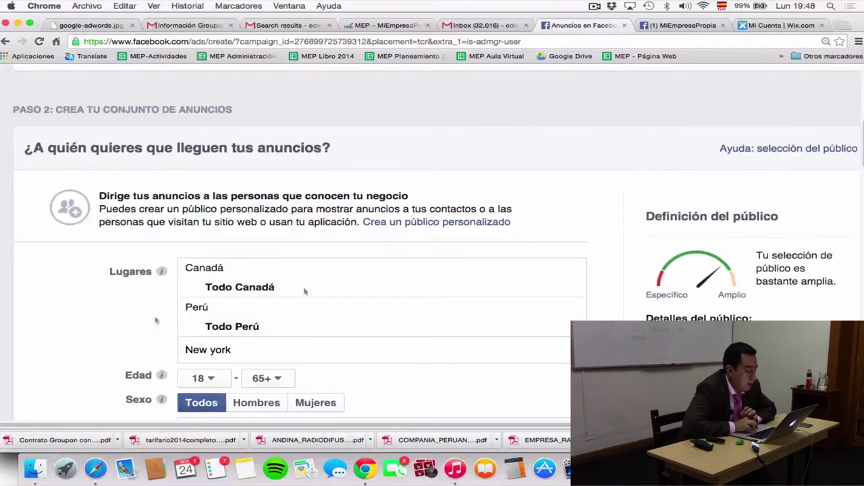
Remove Perú from the target locations and clear the text in the location search field.
{"action": "left_click", "coordinate": [572, 308]}
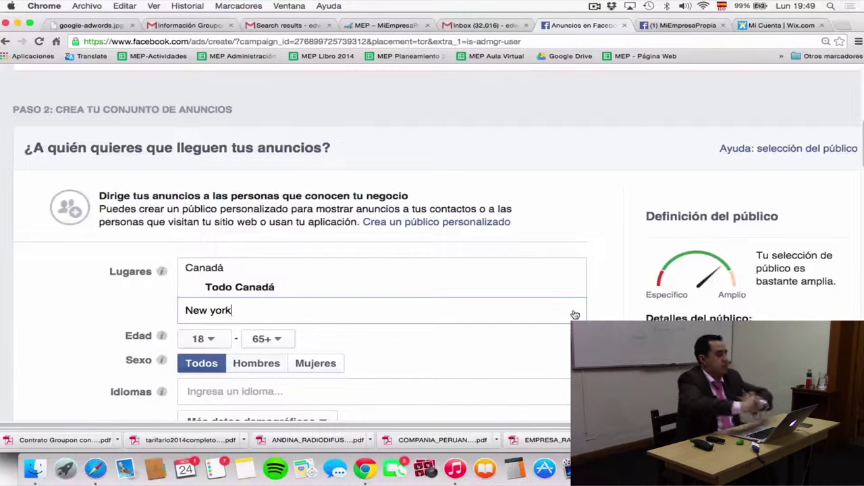
{"action": "triple_click", "coordinate": [293, 310]}
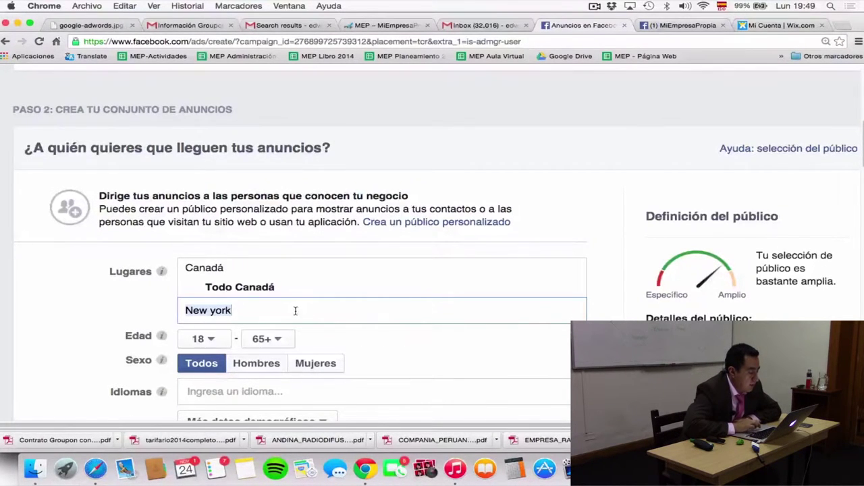
{"action": "key", "text": "BackSpace"}
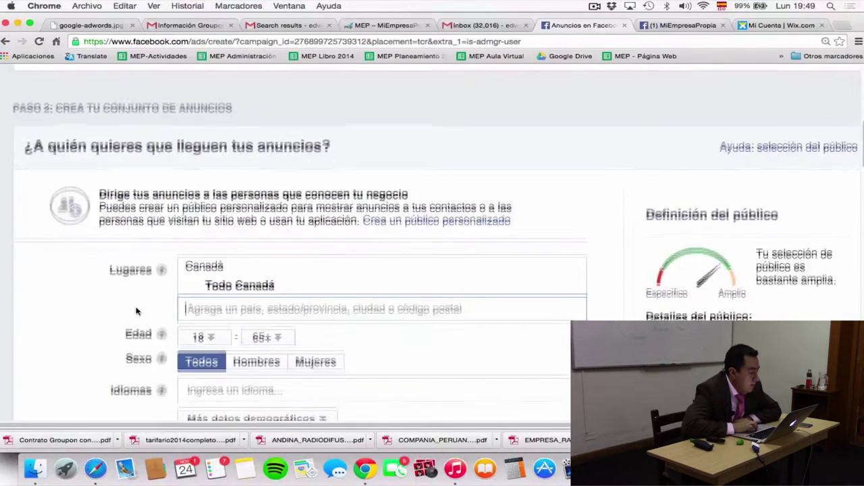
Set the minimum age of the target audience to 25.
{"action": "scroll", "coordinate": [135, 310], "scroll_direction": "down", "scroll_amount": 1}
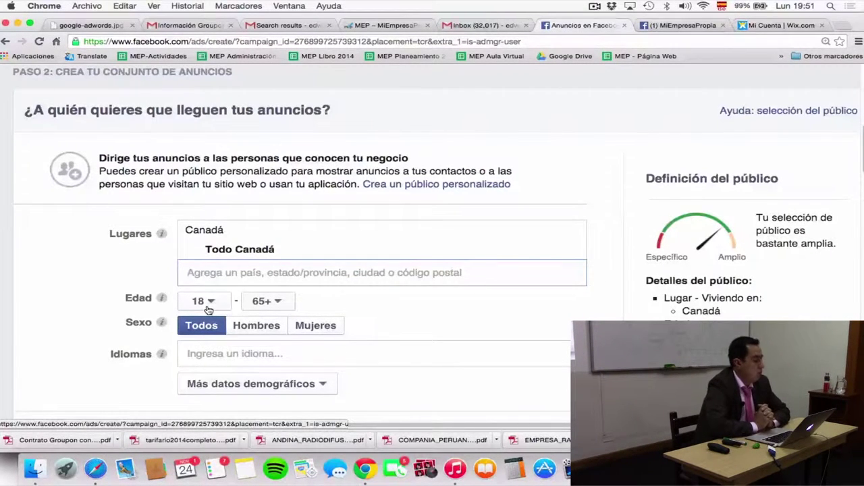
{"action": "left_click", "coordinate": [206, 302]}
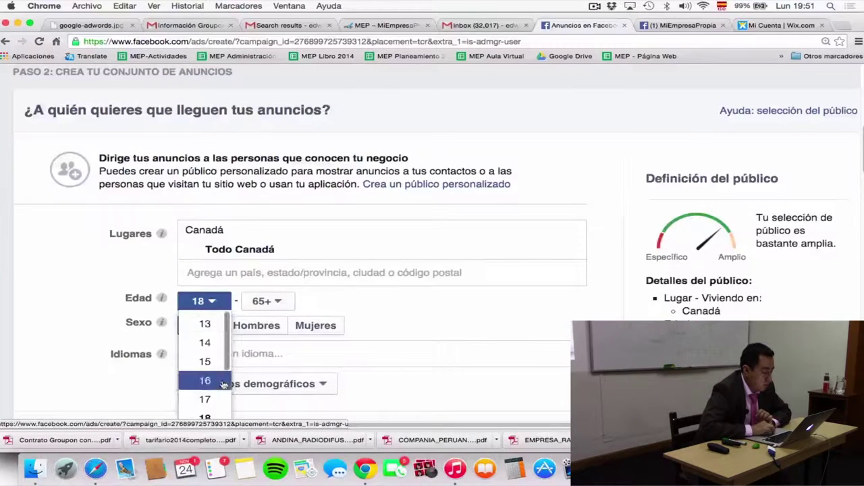
{"action": "scroll", "coordinate": [224, 385], "scroll_direction": "down", "scroll_amount": 3}
{"action": "scroll", "coordinate": [223, 385], "scroll_direction": "down", "scroll_amount": 3}
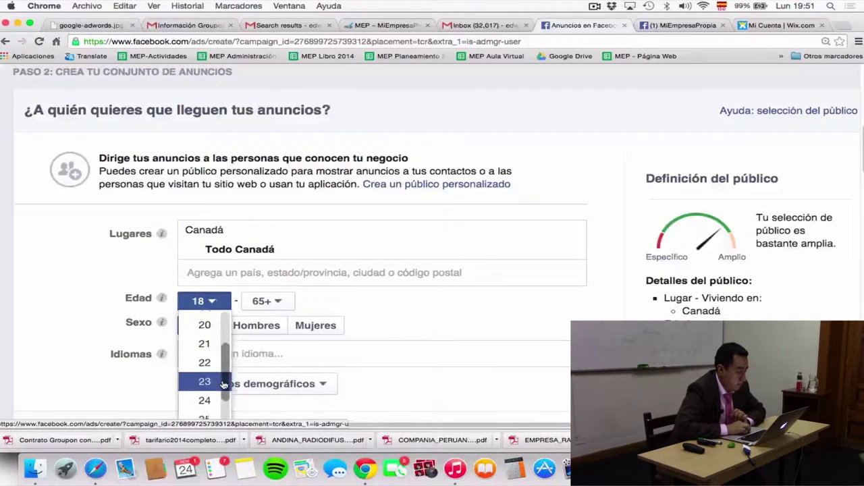
{"action": "left_click", "coordinate": [206, 402]}
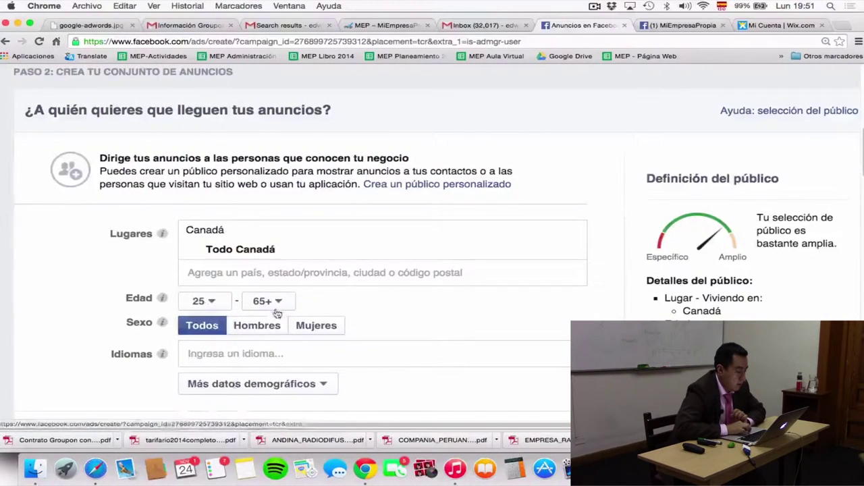
Set the maximum age of the target audience to 35.
{"action": "left_click", "coordinate": [268, 305]}
{"action": "scroll", "coordinate": [268, 347], "scroll_direction": "down", "scroll_amount": 5}
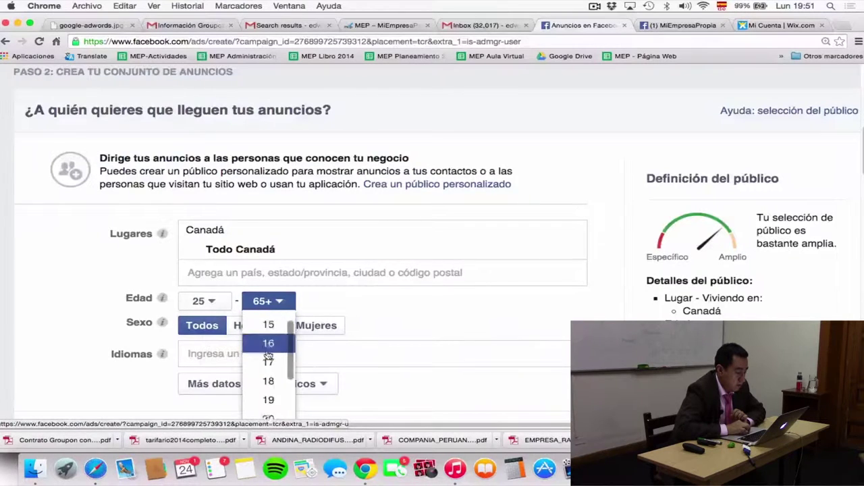
{"action": "scroll", "coordinate": [268, 354], "scroll_direction": "down", "scroll_amount": 4}
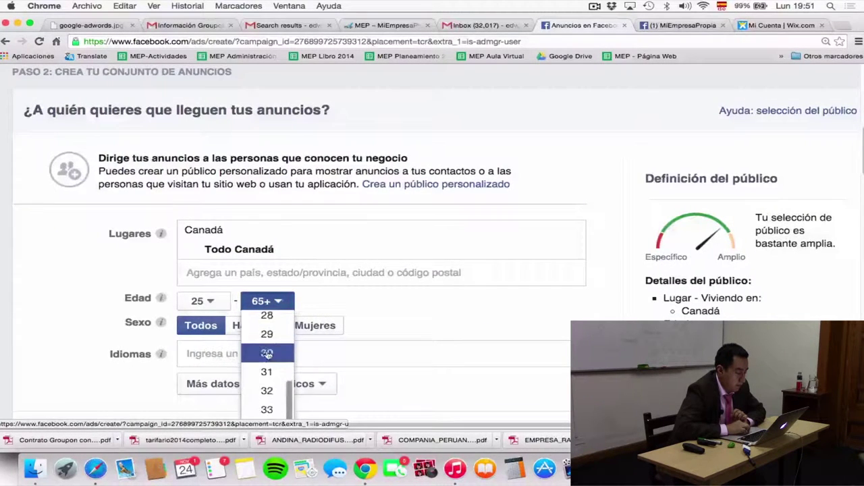
{"action": "scroll", "coordinate": [268, 358], "scroll_direction": "down", "scroll_amount": 1}
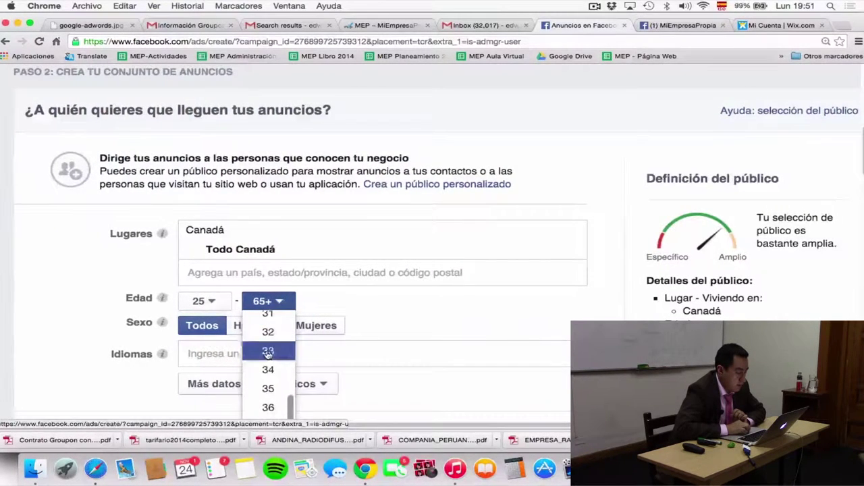
{"action": "left_click", "coordinate": [266, 387]}
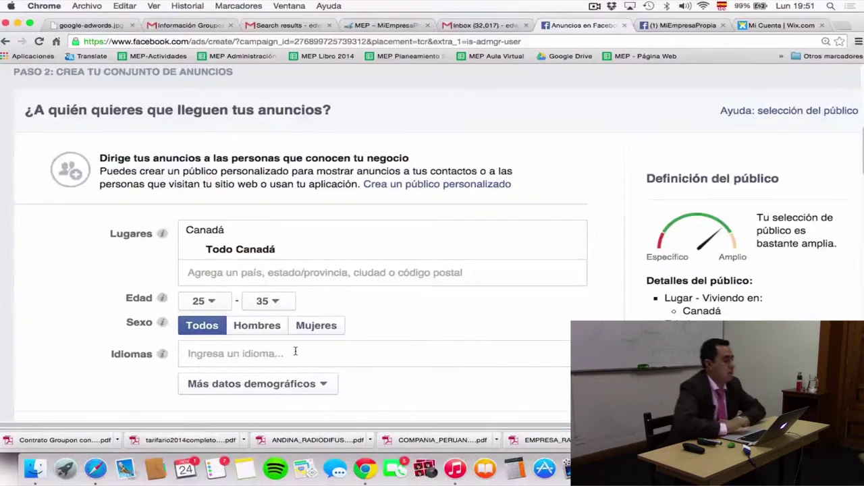
Add Inglés (Estados Unidos) and Francés (Canadá) as the languages of the target audience.
{"action": "scroll", "coordinate": [295, 351], "scroll_direction": "down", "scroll_amount": 2}
{"action": "scroll", "coordinate": [295, 356], "scroll_direction": "down", "scroll_amount": 1}
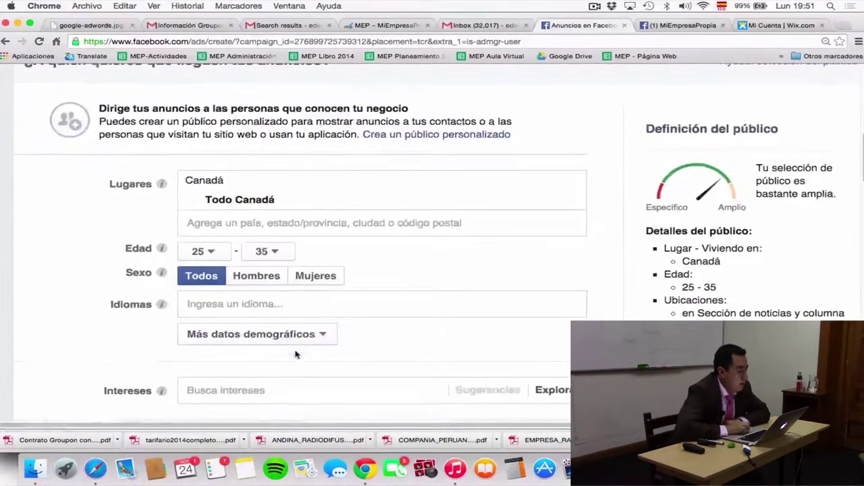
{"action": "left_click", "coordinate": [292, 304]}
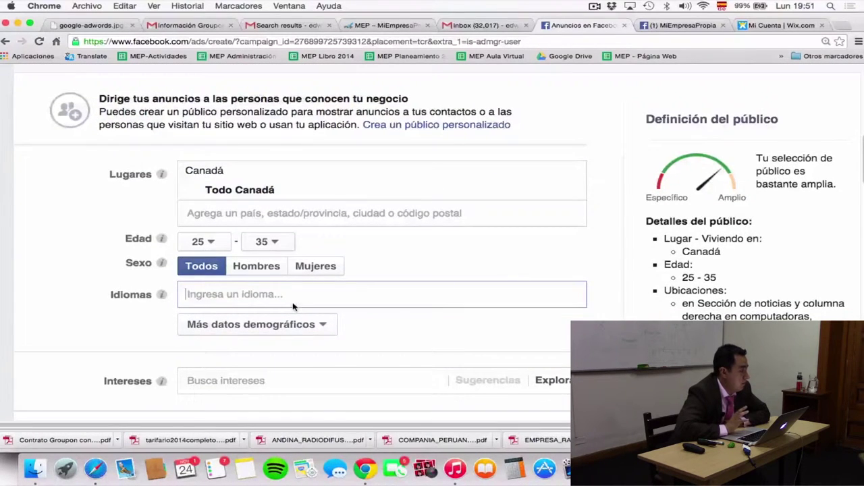
{"action": "type", "text": "ing"}
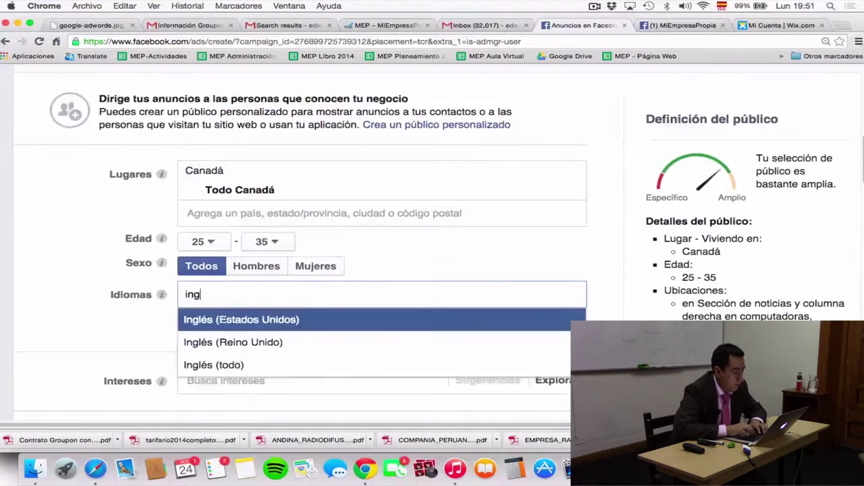
{"action": "left_click", "coordinate": [273, 324]}
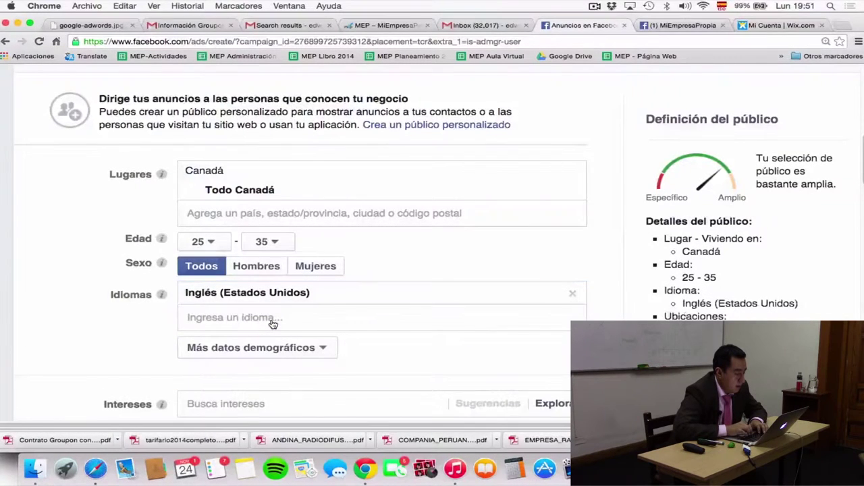
{"action": "left_click", "coordinate": [318, 318]}
{"action": "type", "text": "fra"}
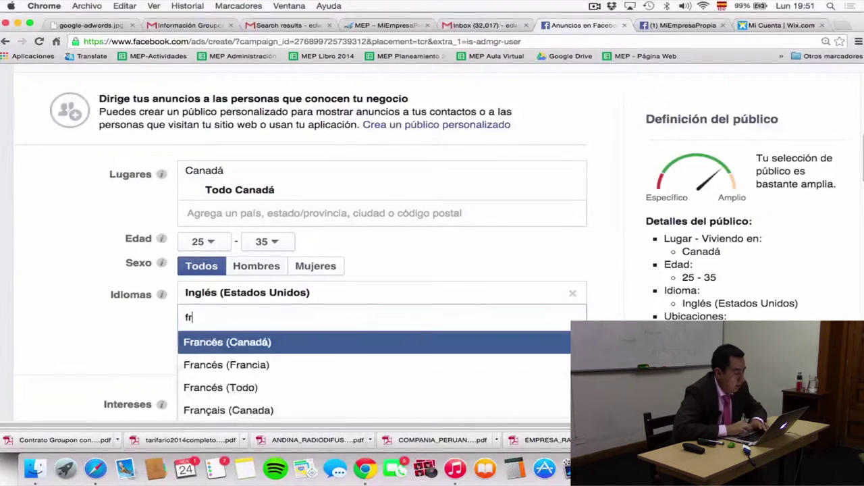
{"action": "left_click", "coordinate": [270, 344]}
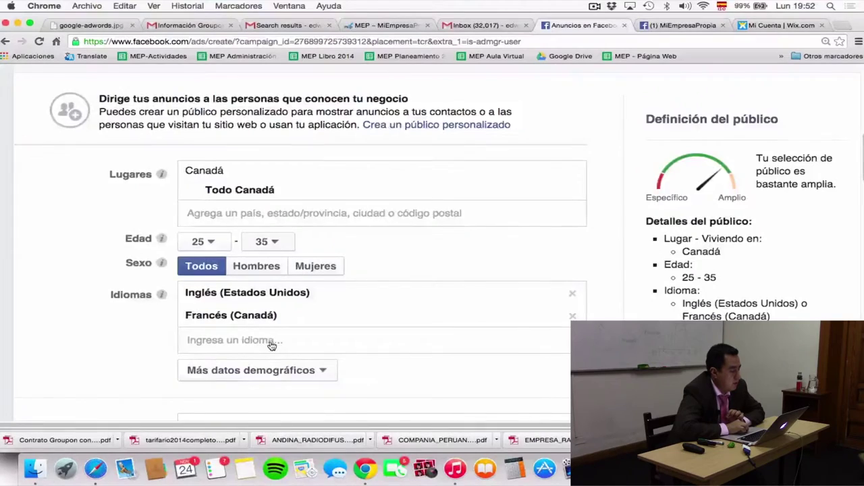
Examine the additional demographic categories, including the education and work options, and close the list.
{"action": "scroll", "coordinate": [270, 345], "scroll_direction": "down", "scroll_amount": 4}
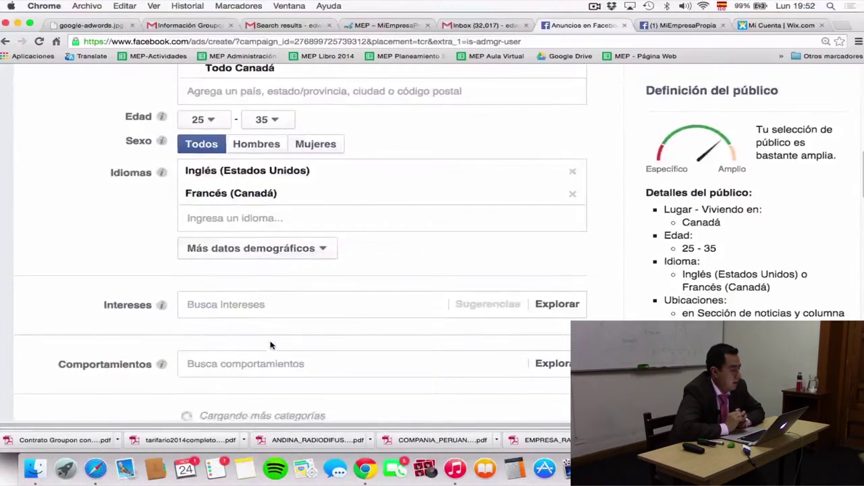
{"action": "left_click", "coordinate": [325, 251]}
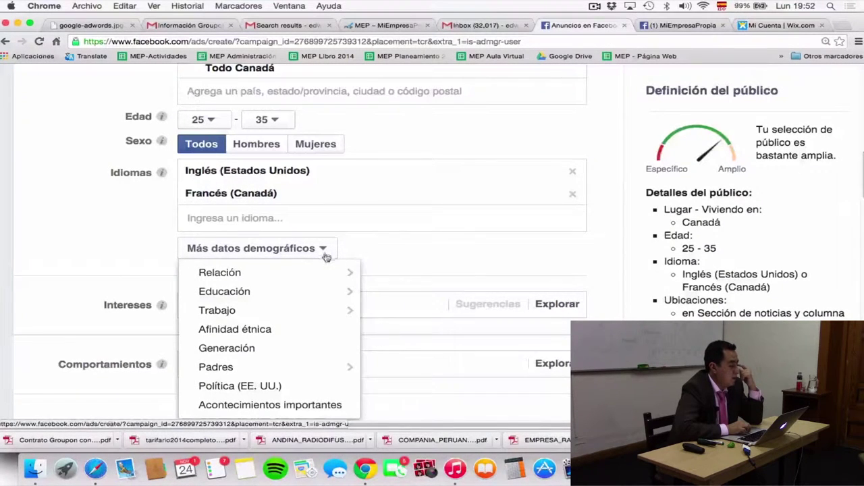
{"action": "mouse_move", "coordinate": [324, 280]}
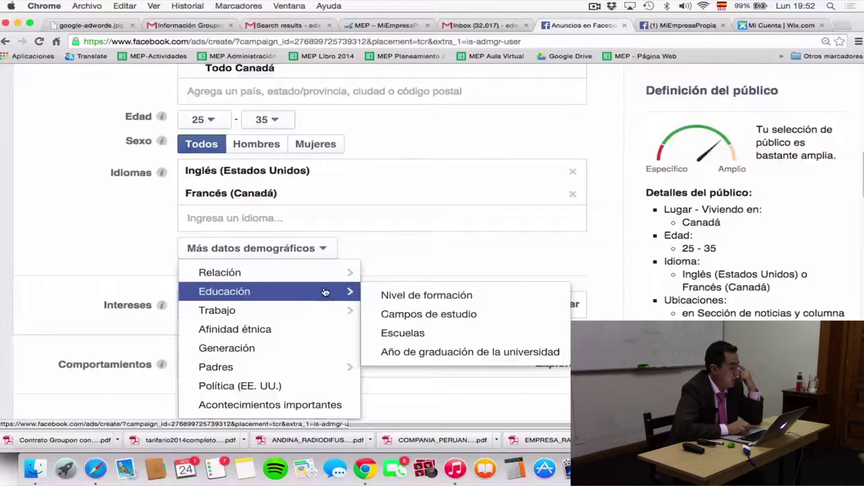
{"action": "mouse_move", "coordinate": [324, 311]}
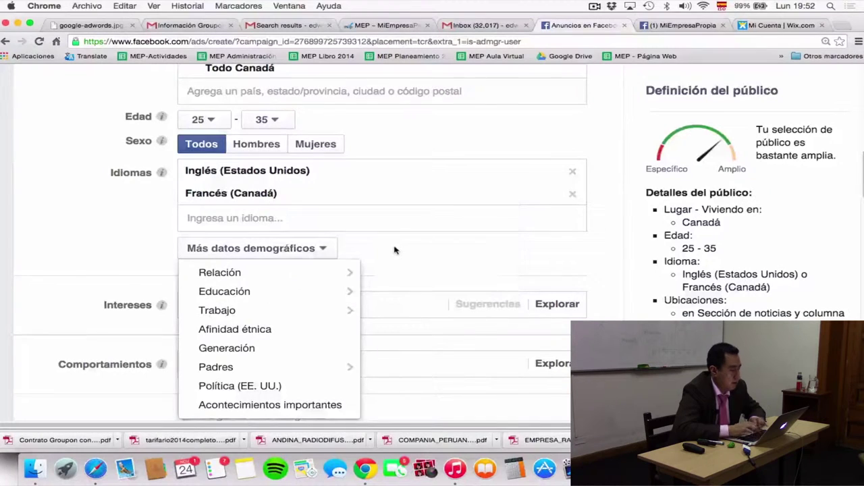
{"action": "left_click", "coordinate": [395, 250]}
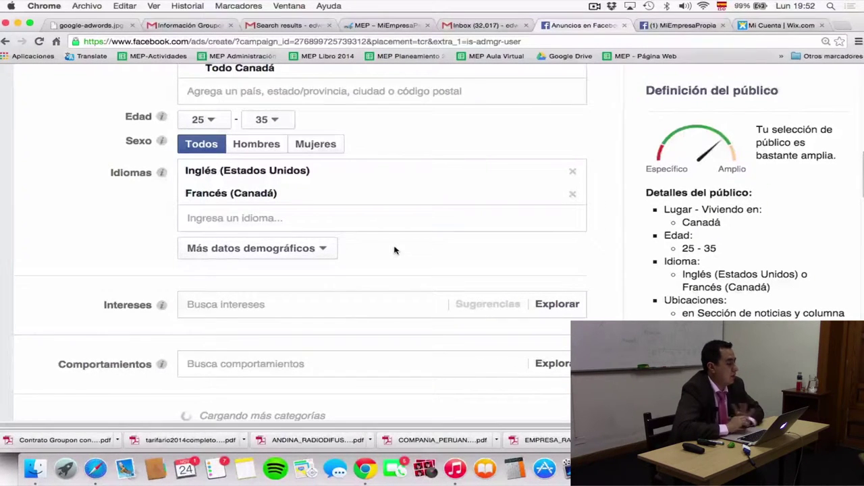
Add the interest Deportes from the category Deportes y actividades al aire libre to the audience.
{"action": "scroll", "coordinate": [394, 251], "scroll_direction": "down", "scroll_amount": 2}
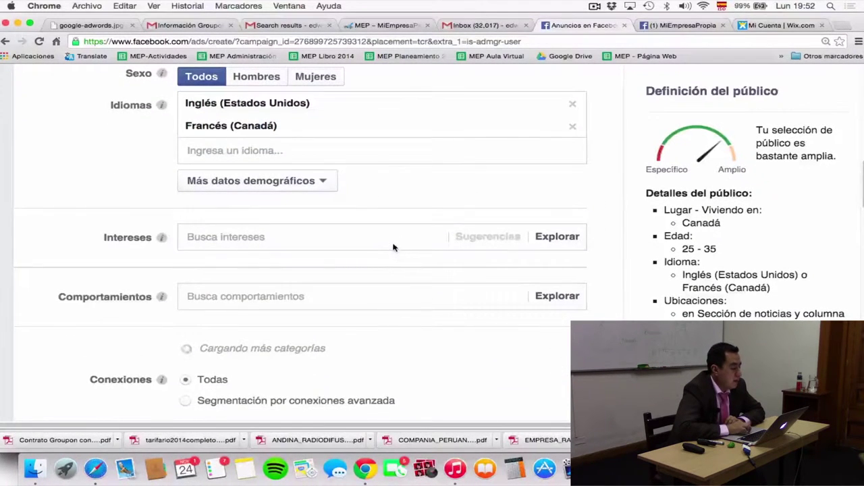
{"action": "left_click", "coordinate": [394, 248]}
{"action": "mouse_move", "coordinate": [372, 291]}
{"action": "scroll", "coordinate": [372, 299], "scroll_direction": "down", "scroll_amount": 2}
{"action": "scroll", "coordinate": [372, 300], "scroll_direction": "down", "scroll_amount": 1}
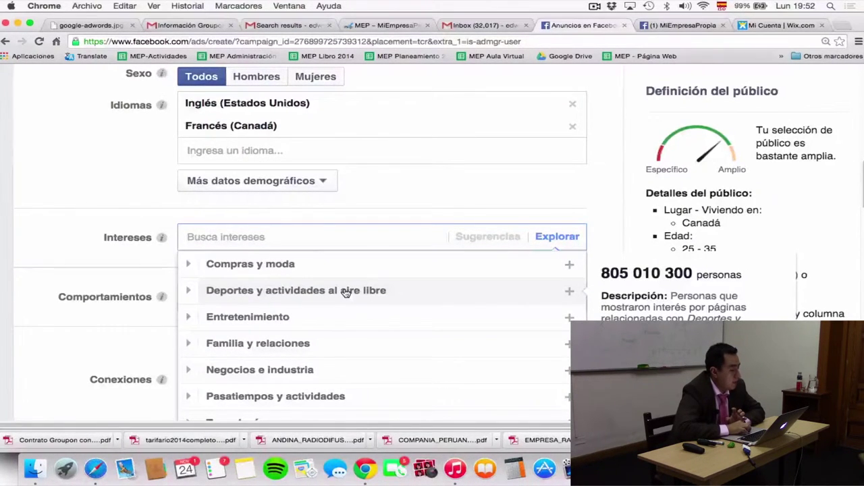
{"action": "left_click", "coordinate": [344, 291]}
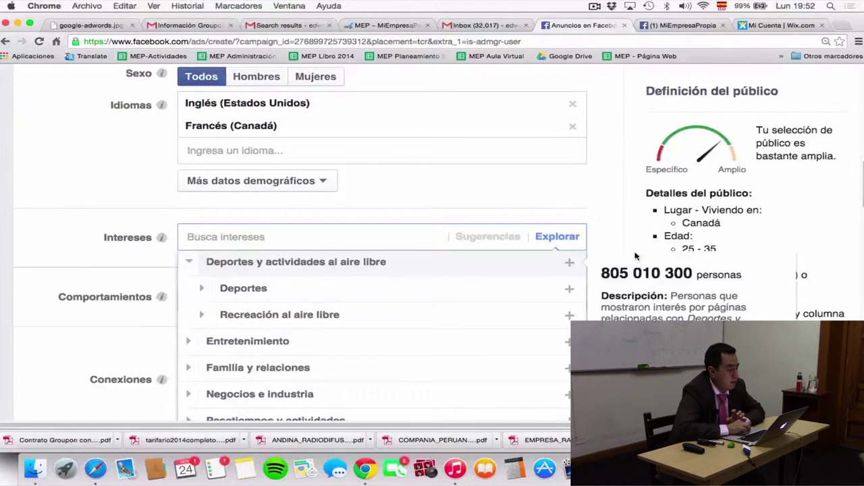
{"action": "left_click", "coordinate": [368, 293]}
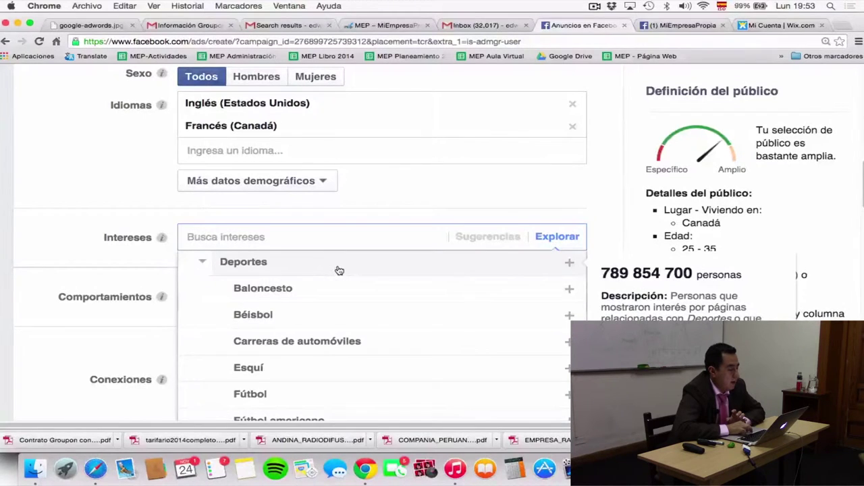
{"action": "left_click", "coordinate": [568, 264]}
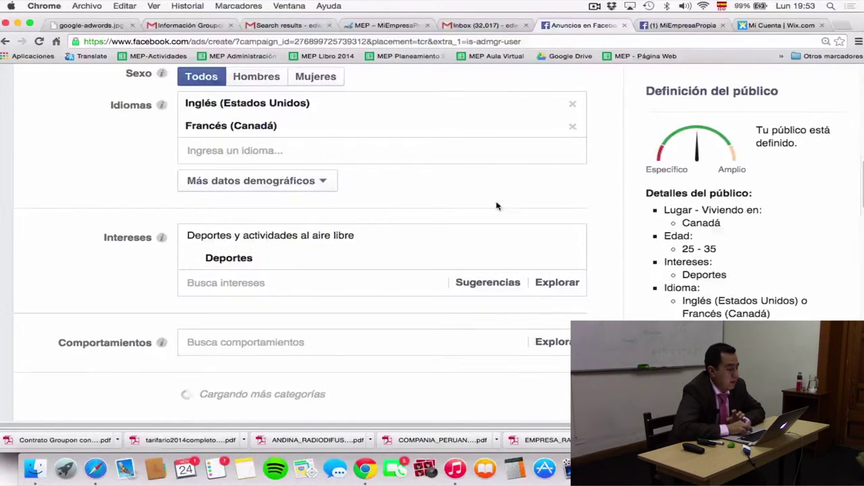
Review the audience details and the available behaviour categories, and close the behaviour list.
{"action": "scroll", "coordinate": [656, 266], "scroll_direction": "down", "scroll_amount": 3}
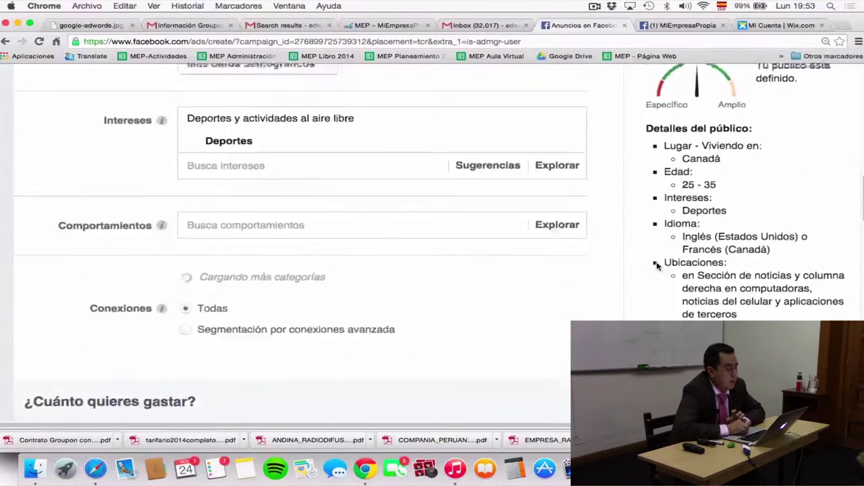
{"action": "scroll", "coordinate": [655, 257], "scroll_direction": "up", "scroll_amount": 2}
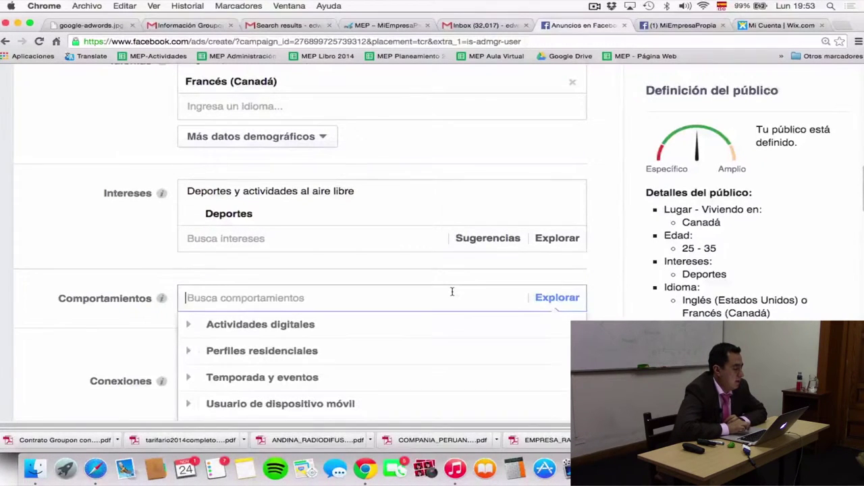
{"action": "left_click", "coordinate": [144, 349]}
Examine the budget and running-period settings of the ad set.
{"action": "scroll", "coordinate": [146, 349], "scroll_direction": "down", "scroll_amount": 3}
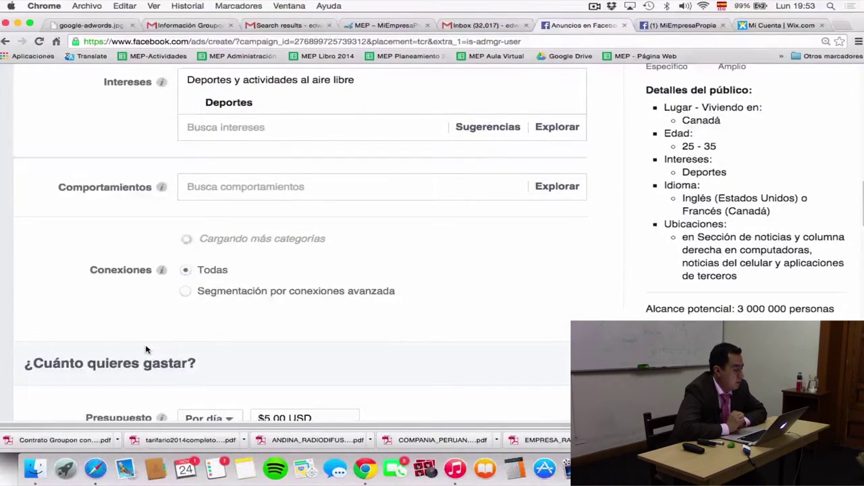
{"action": "scroll", "coordinate": [145, 349], "scroll_direction": "down", "scroll_amount": 4}
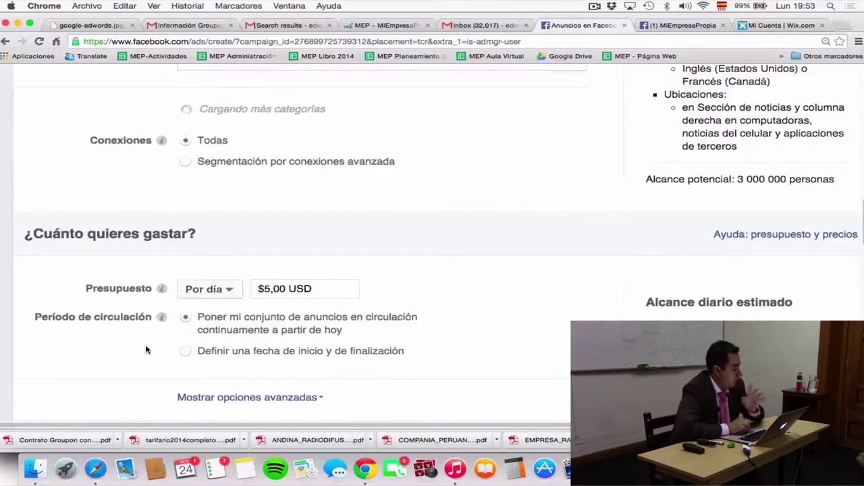
{"action": "scroll", "coordinate": [145, 349], "scroll_direction": "down", "scroll_amount": 3}
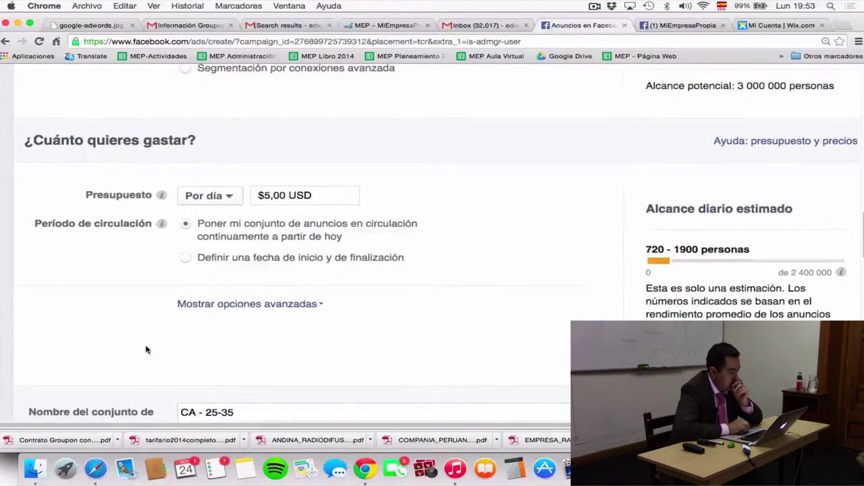